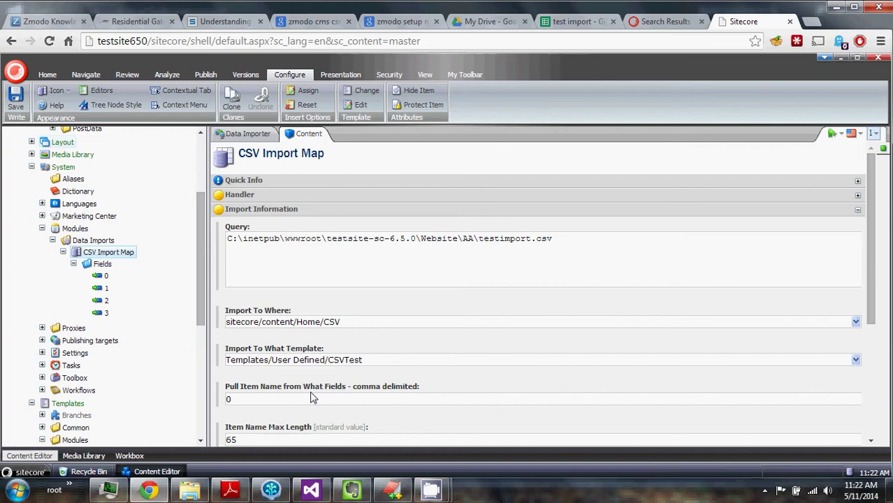
Step: Open CSVDataMap.cs and trace GetImportData's file check, GetFileBytes call and split into lines
left_click(311, 490)
left_click(325, 63)
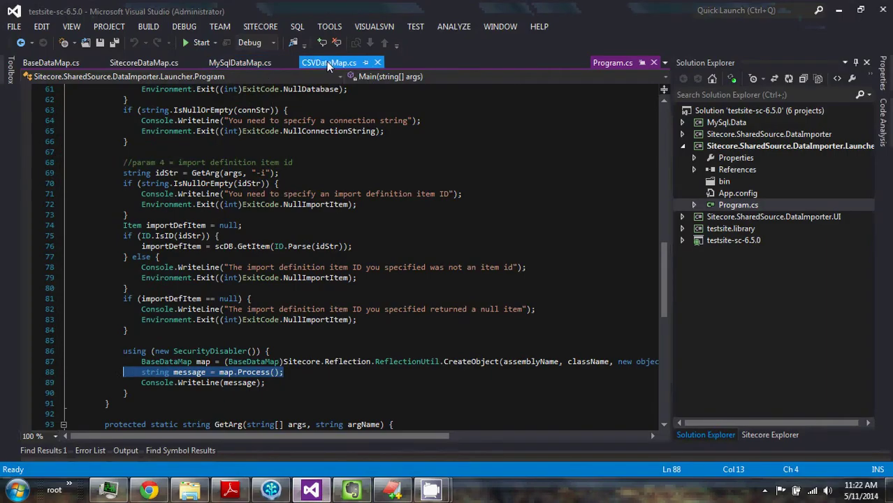
scroll(185, 224, "up", 5)
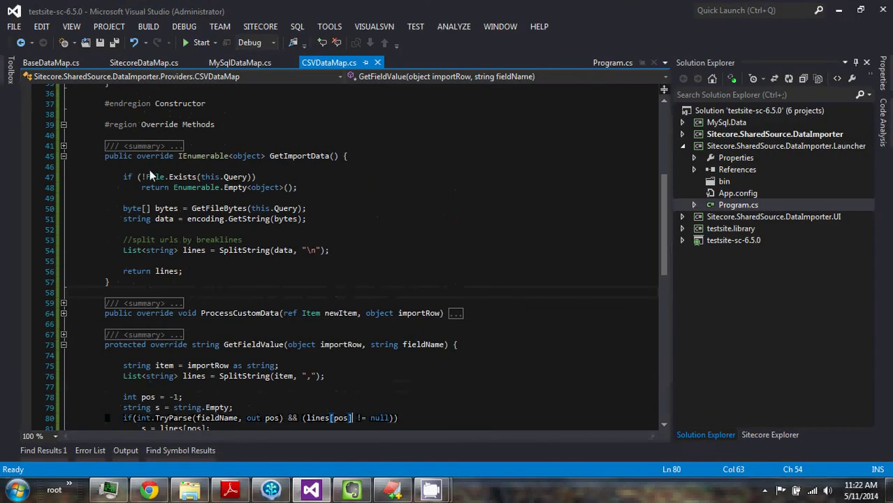
left_click_drag(123, 177, 277, 198)
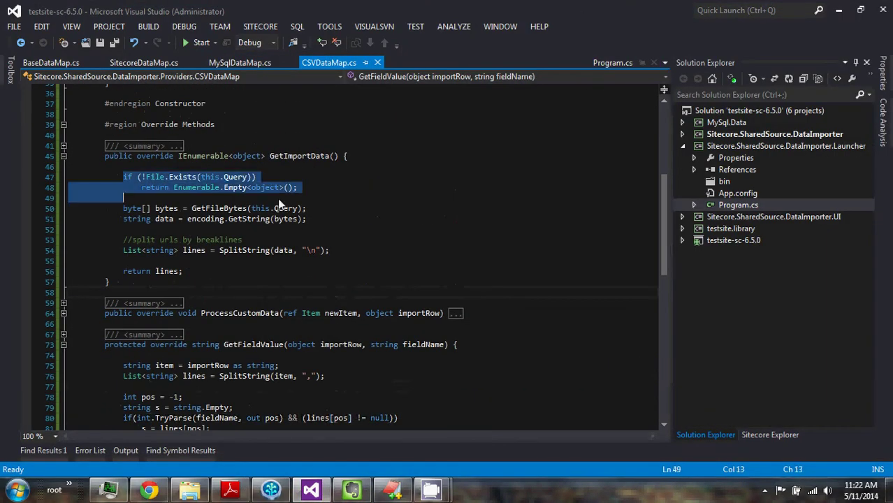
double_click(211, 177)
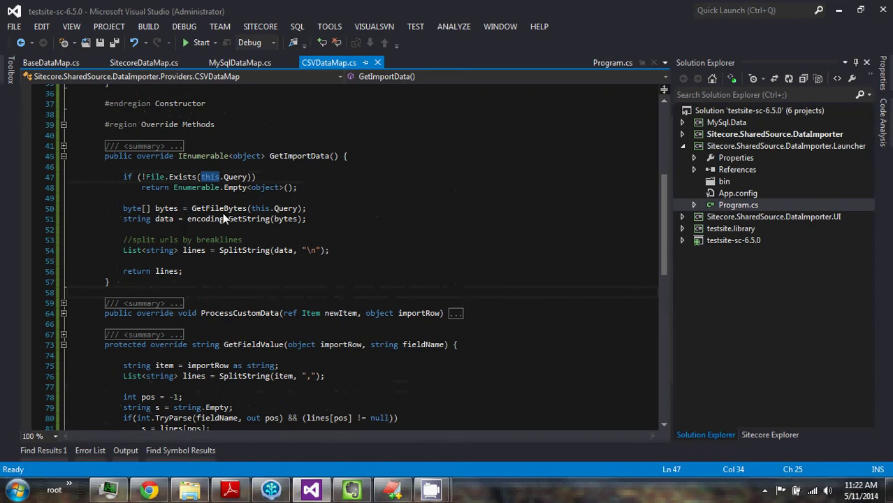
left_click(223, 214)
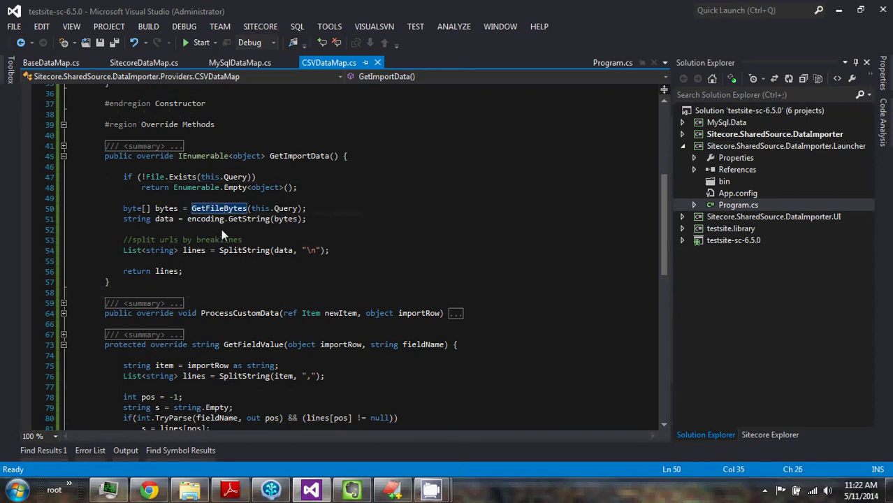
left_click_drag(180, 251, 266, 256)
Step: Review GetFieldValue, which splits each row by commas and bounds-checks lines[pos] for the fieldName
scroll(245, 283, "down", 3)
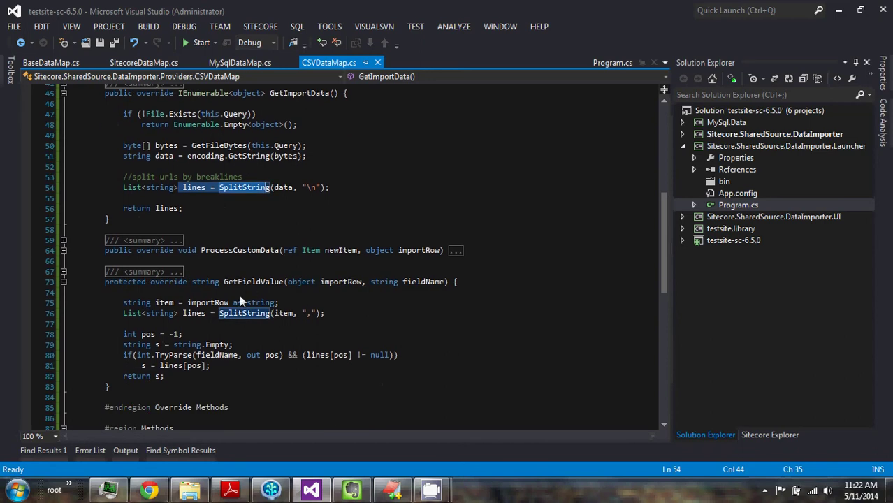
left_click(236, 281)
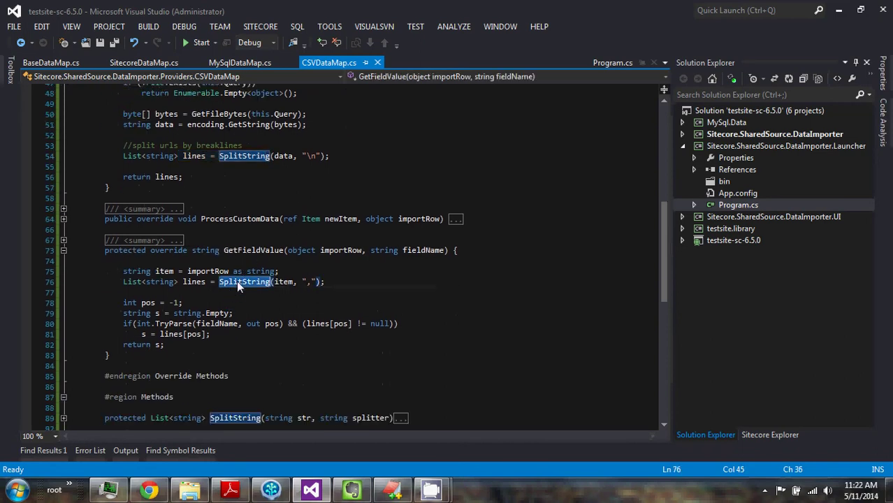
left_click(448, 250)
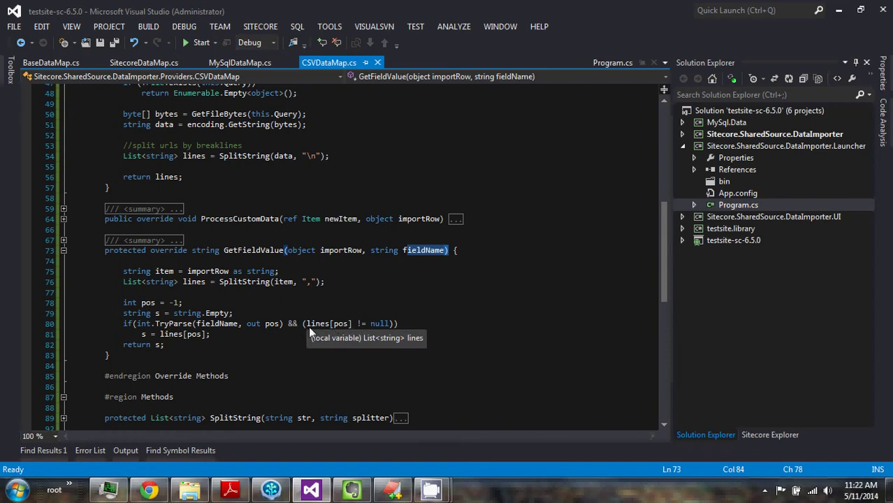
left_click_drag(305, 323, 353, 326)
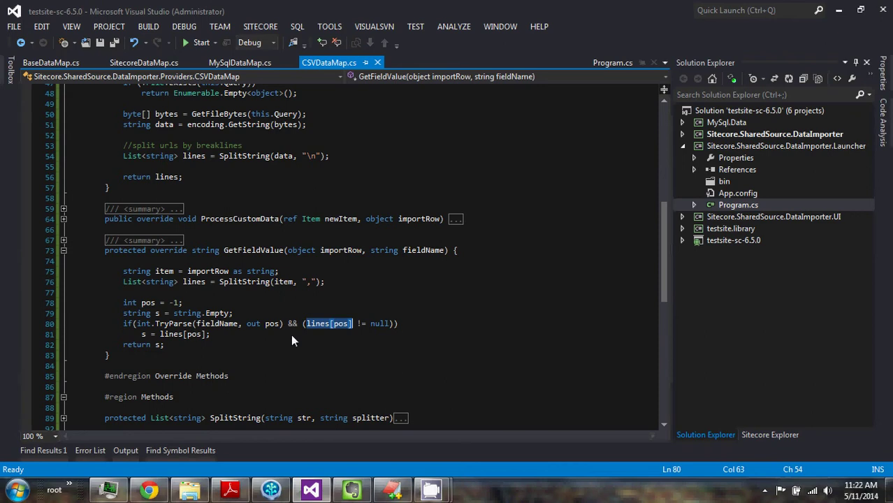
scroll(291, 334, "down", 1)
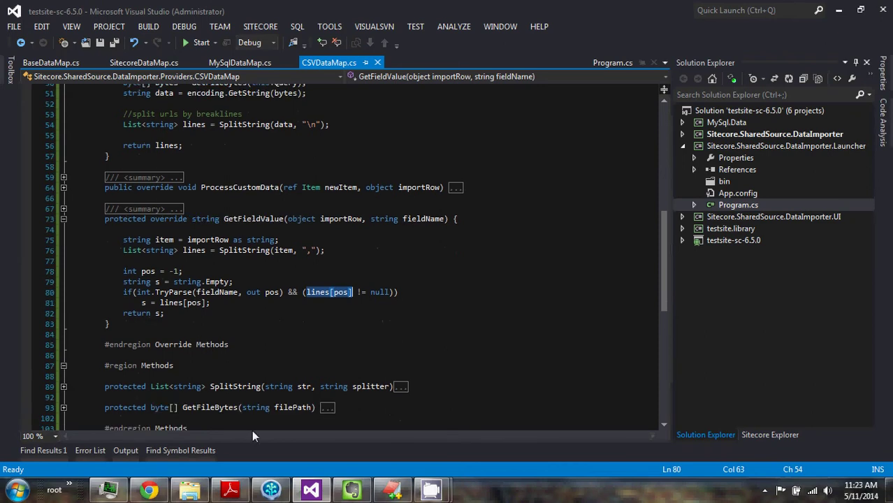
Step: Back in Sitecore, review the CSV file path in the Query field
left_click(149, 491)
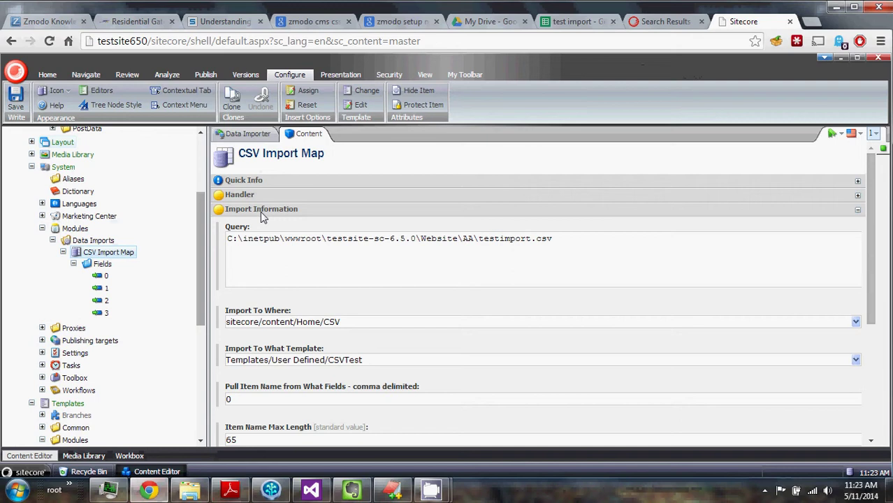
left_click_drag(232, 238, 577, 254)
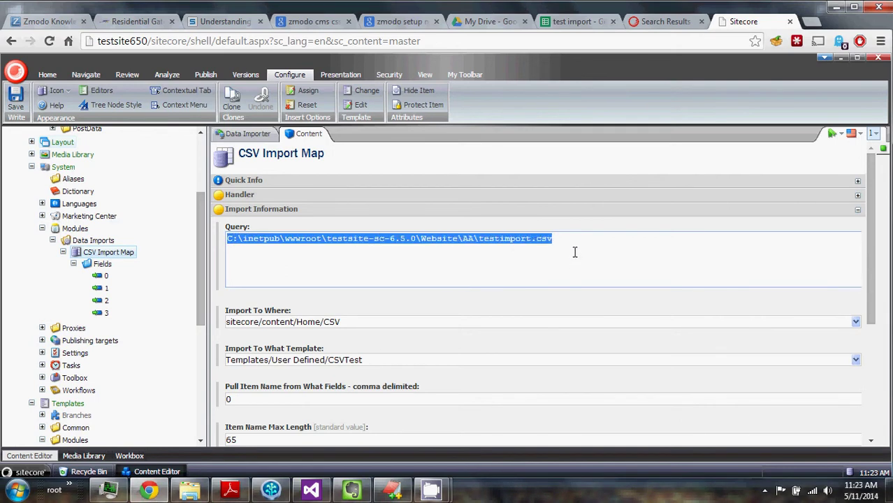
left_click(546, 251)
Step: Open field mapping item 1 and check From What Fields 1 and To What Field Two
scroll(287, 315, "down", 2)
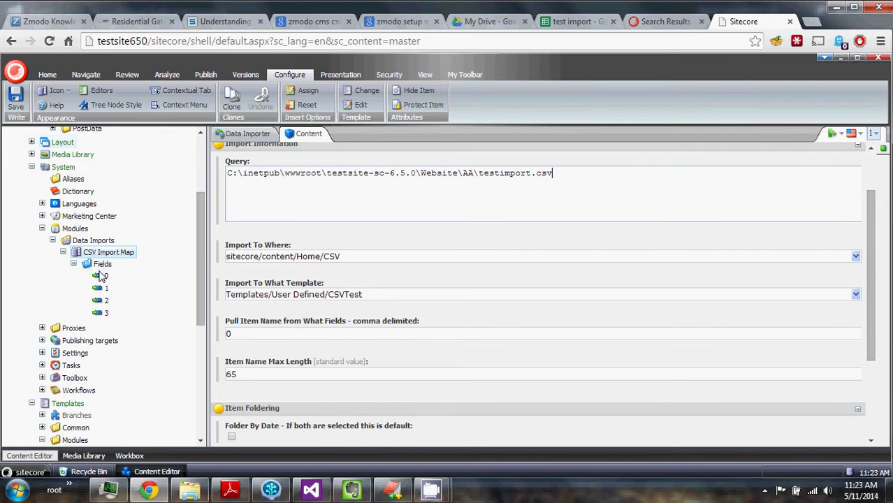
left_click_drag(103, 277, 100, 285)
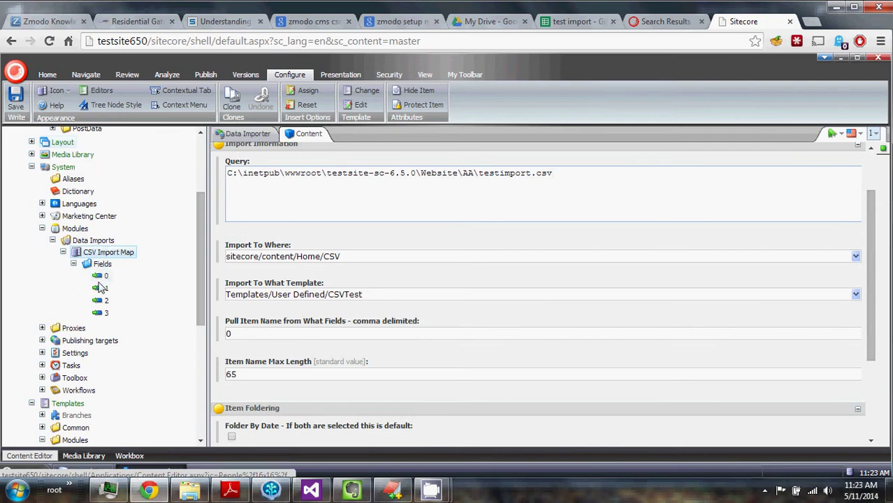
left_click(103, 288)
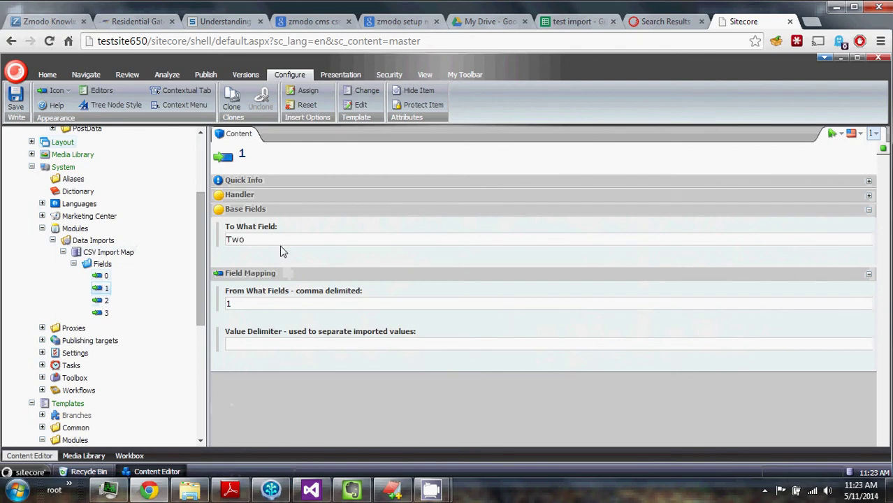
double_click(231, 304)
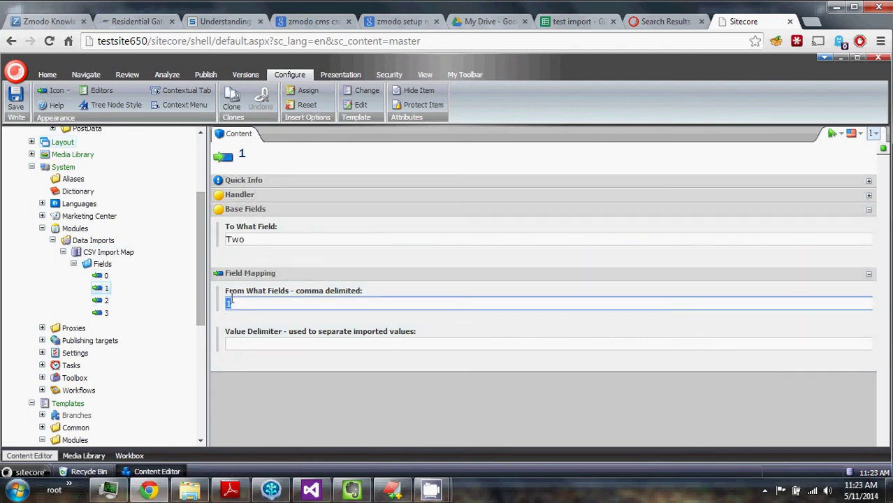
left_click_drag(230, 294, 272, 295)
left_click(272, 295)
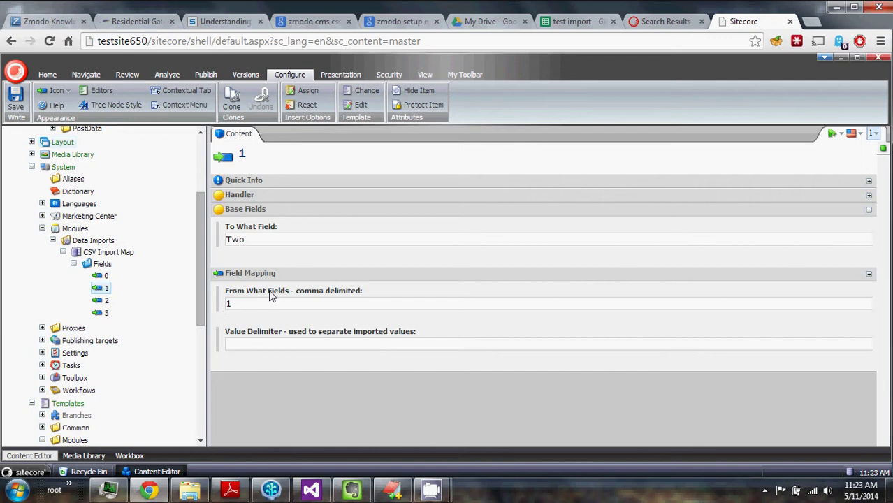
double_click(246, 238)
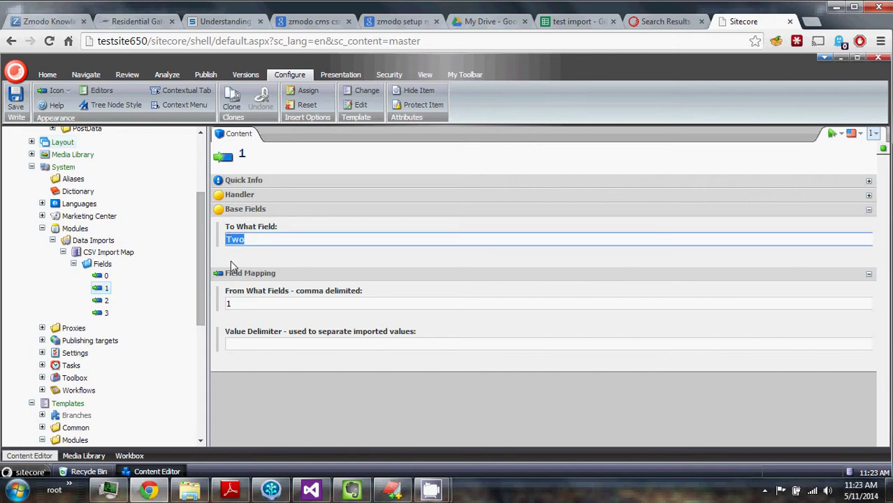
left_click(236, 263)
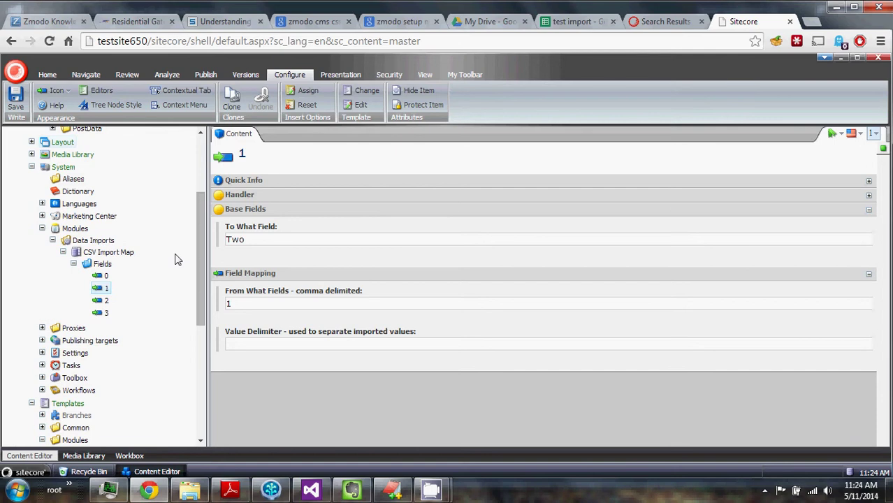
Step: Show the CSV Import Map's Data Importer tab with LocalSqlServer as the connection string
left_click(21, 473)
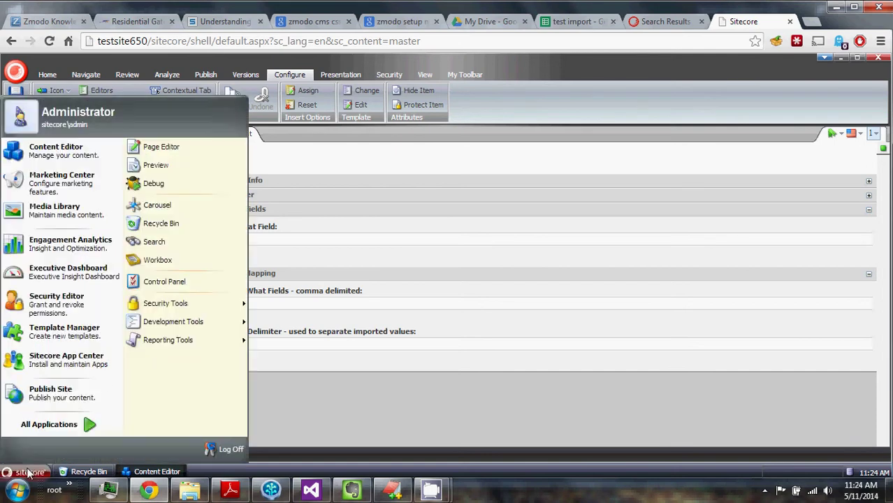
mouse_move(168, 323)
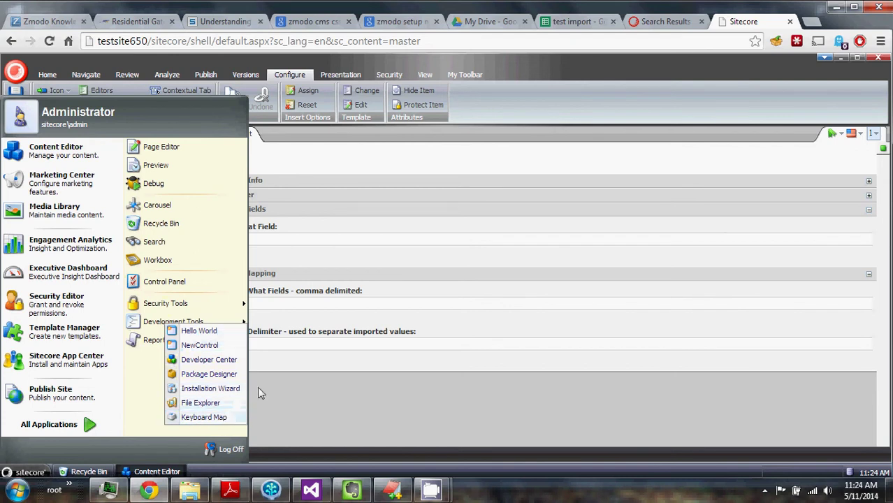
left_click(292, 273)
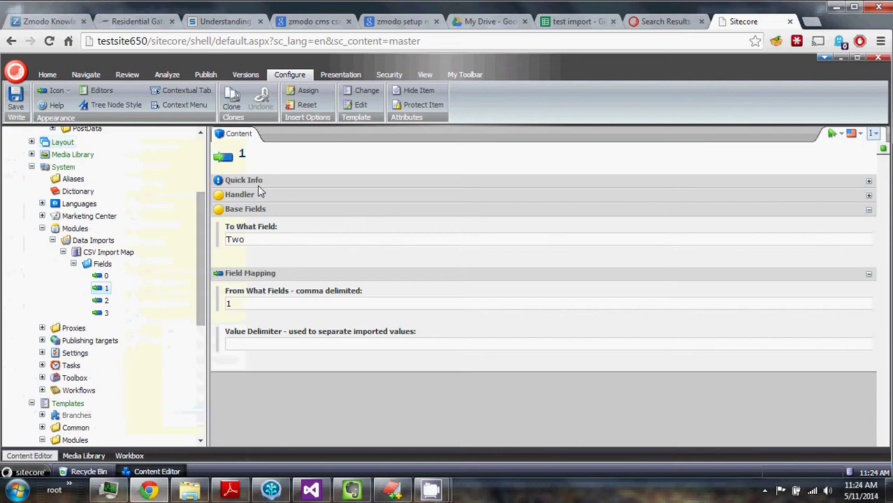
left_click(128, 251)
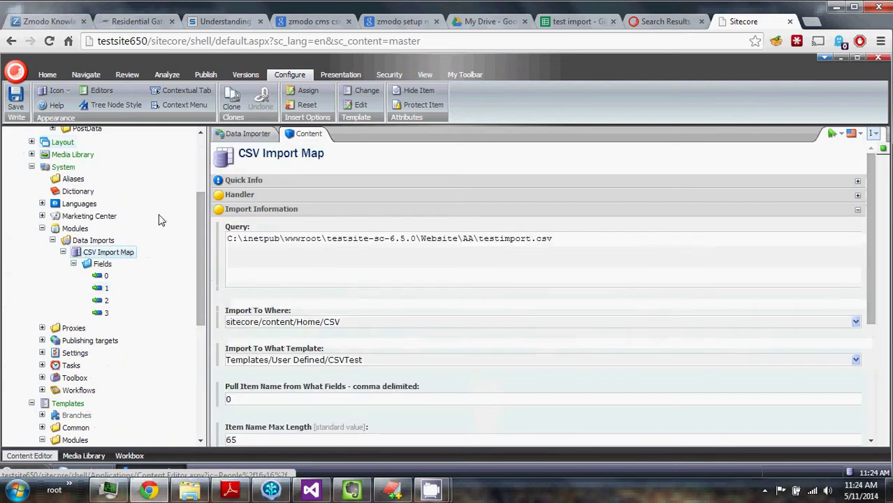
left_click(252, 135)
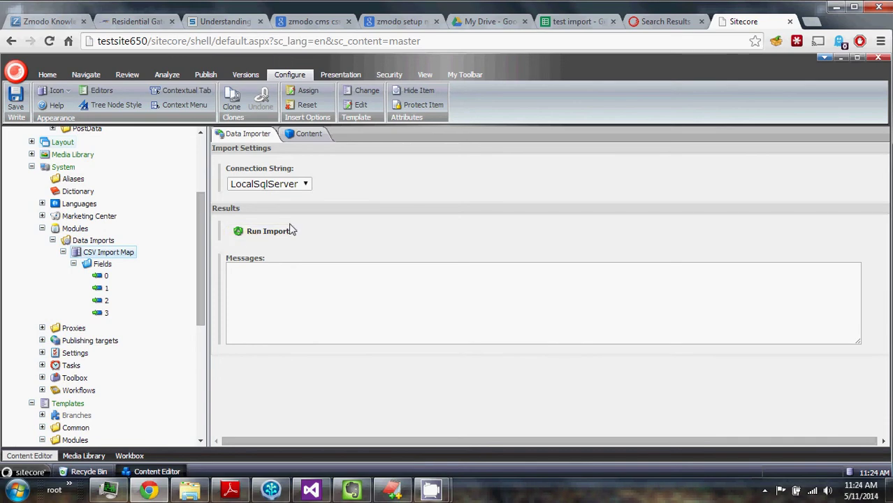
Step: Bring Visual Studio back, showing CSVDataMap.cs and its GetFieldValue method
left_click(308, 134)
left_click(310, 491)
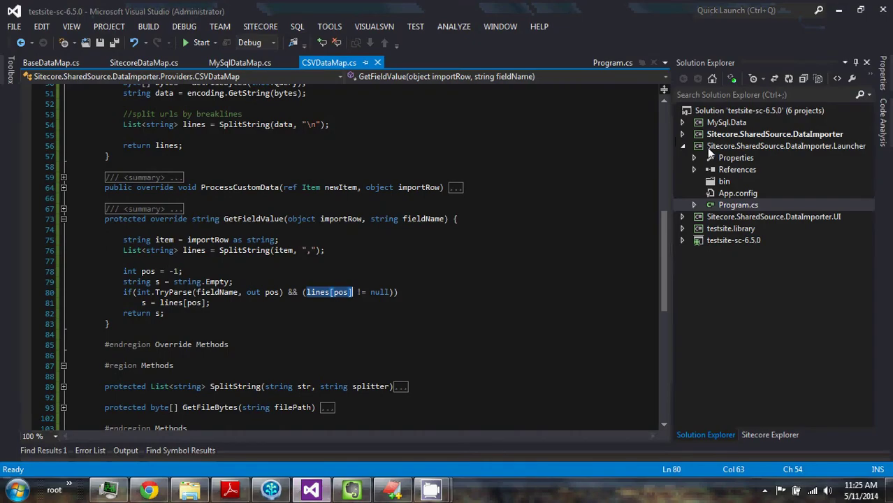
Step: Open the Launcher project's Program.cs and review Main's database name and connection string parameters
left_click(715, 148)
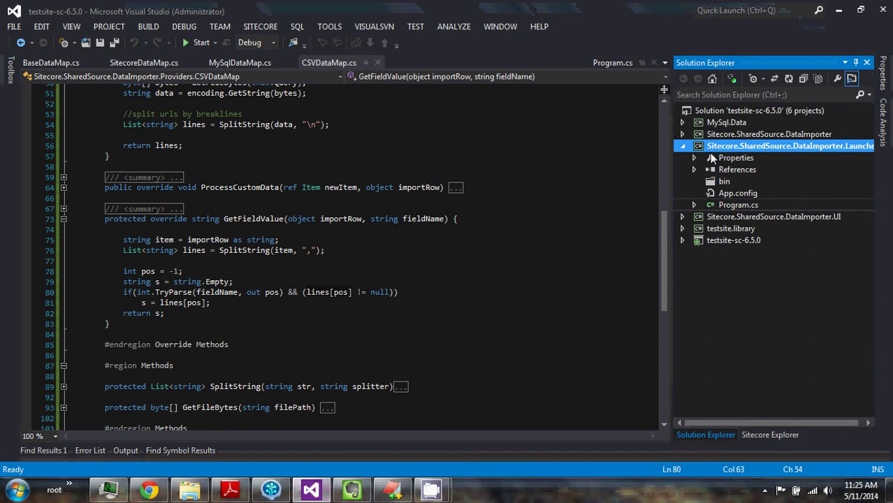
left_click(711, 206)
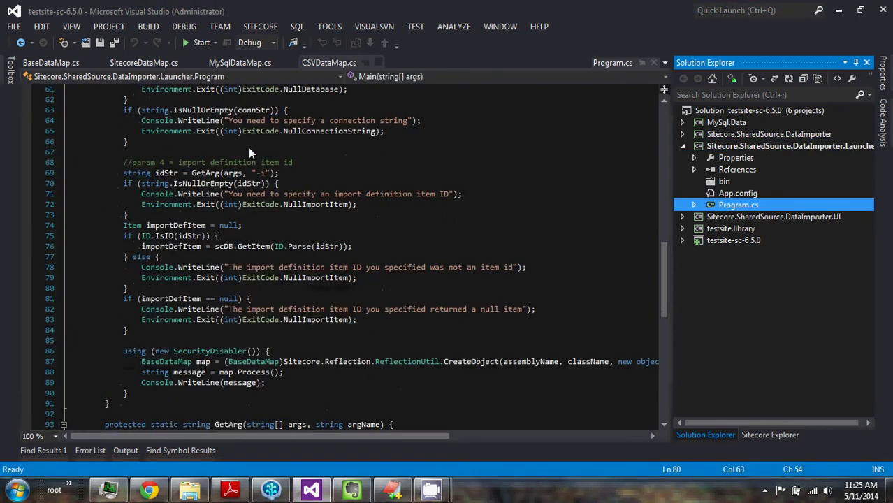
scroll(250, 153, "up", 14)
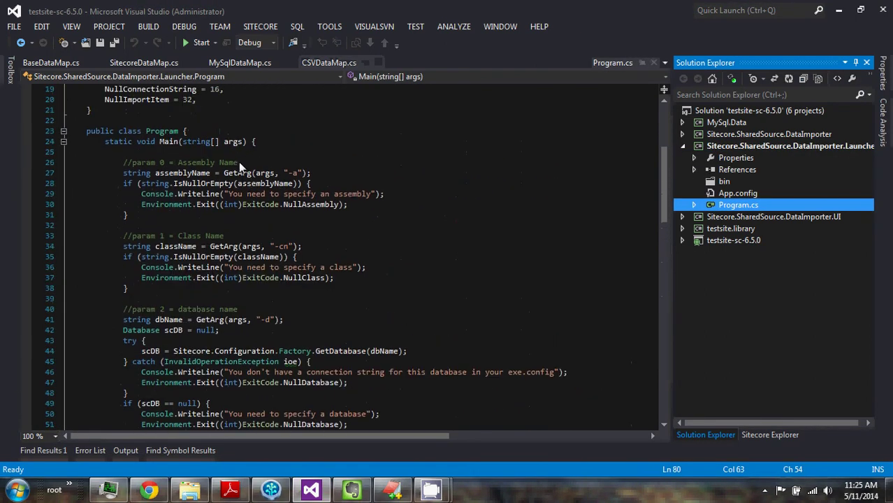
left_click(255, 142)
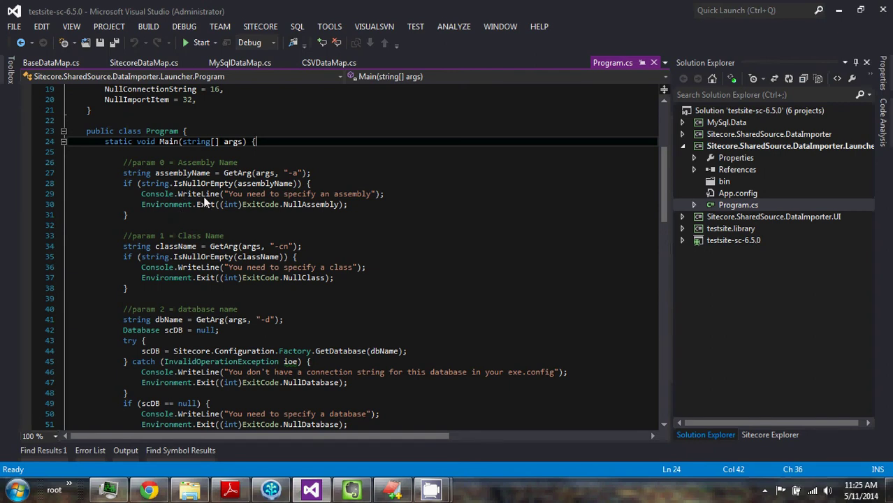
scroll(176, 246, "down", 2)
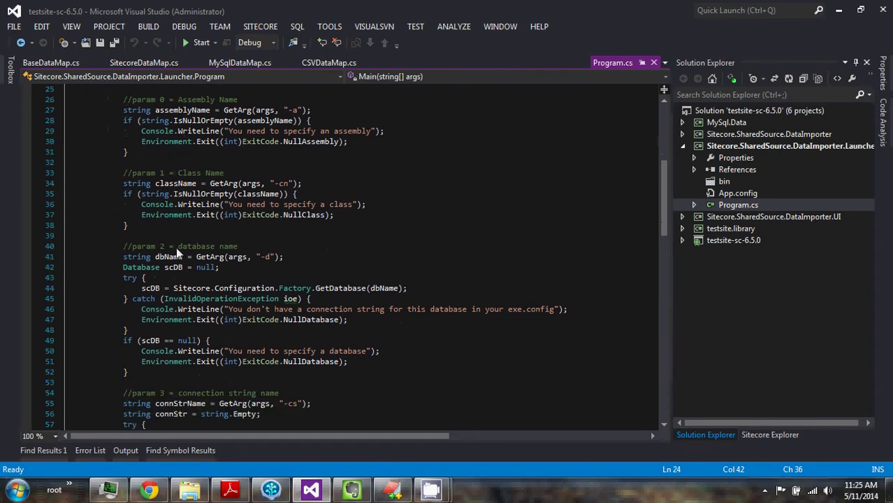
scroll(176, 251, "down", 2)
left_click(161, 198)
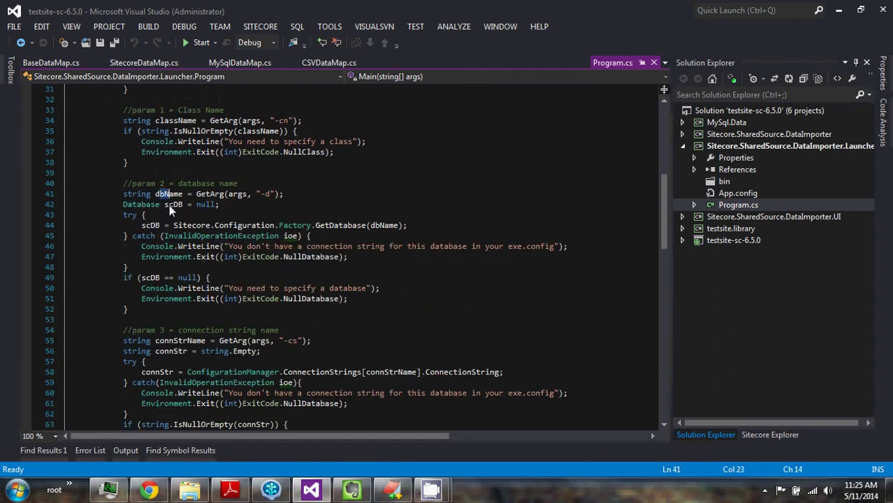
scroll(174, 224, "down", 2)
left_click(177, 278)
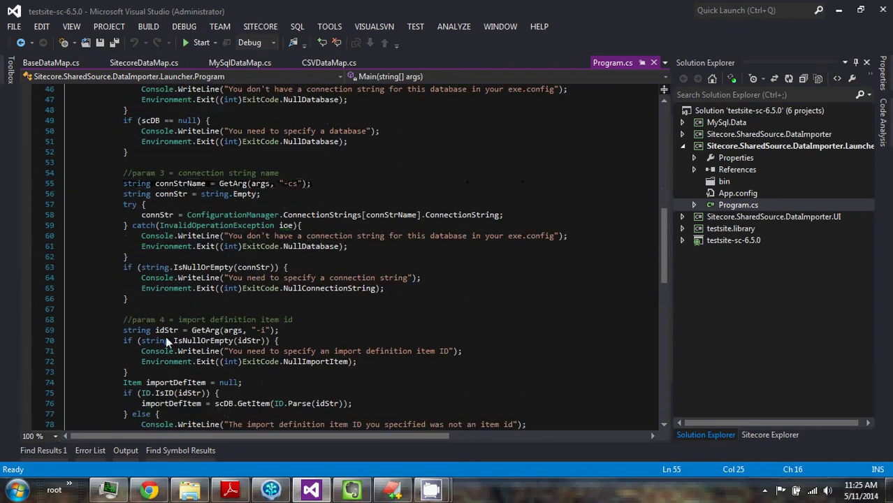
Step: Trace the import item id and the code that creates and runs the map
left_click(168, 332)
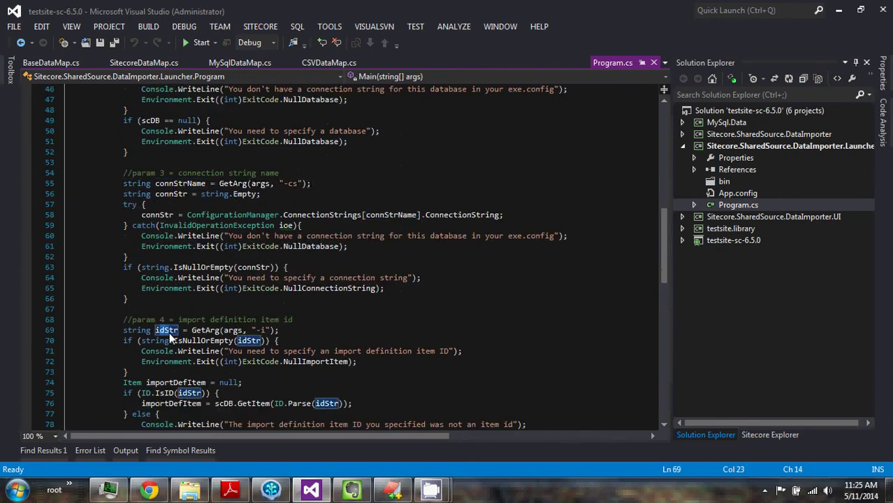
scroll(174, 333, "down", 3)
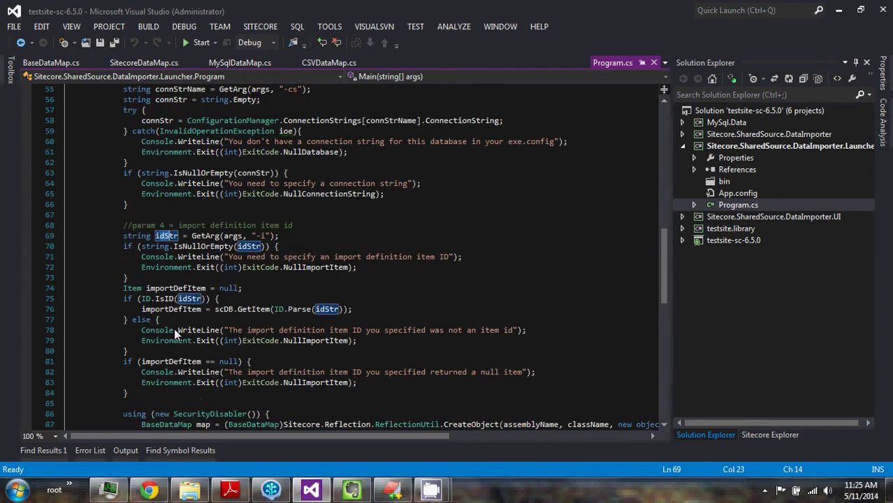
scroll(175, 330, "down", 4)
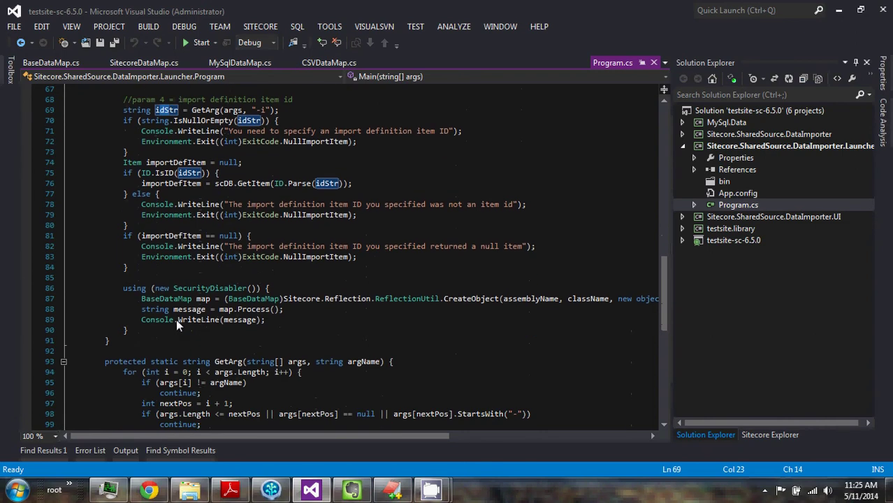
left_click_drag(163, 298, 220, 319)
left_click(235, 321)
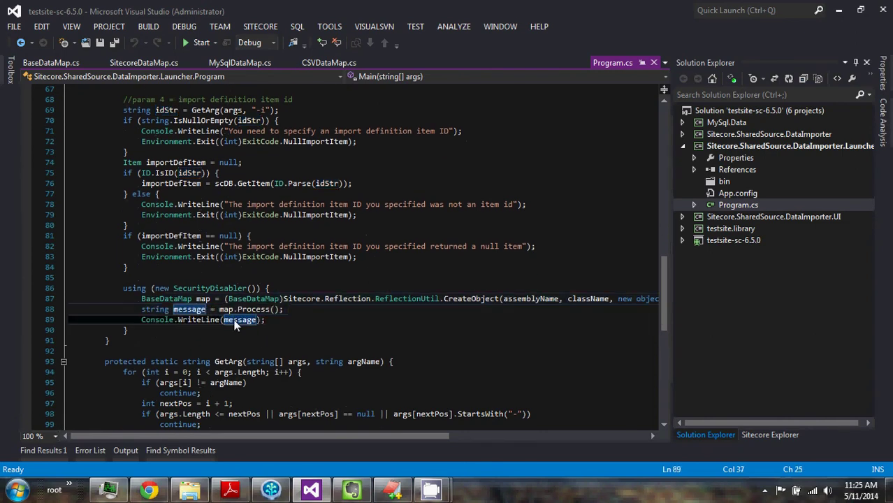
key("Right")
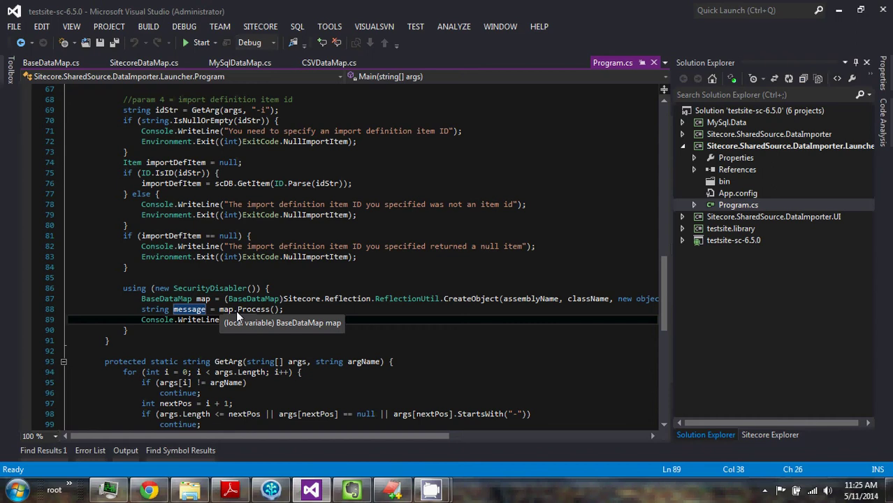
left_click(189, 490)
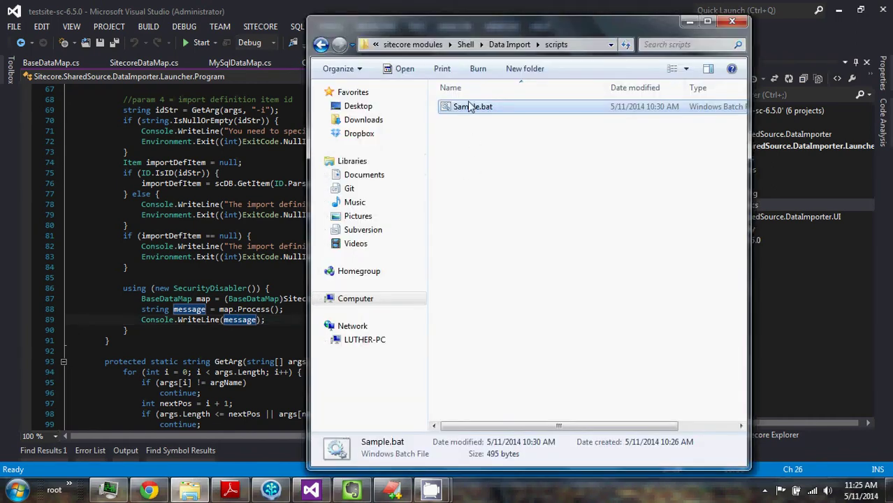
Step: Bring the EditPlus window showing Sample.bat to the front
right_click(399, 491)
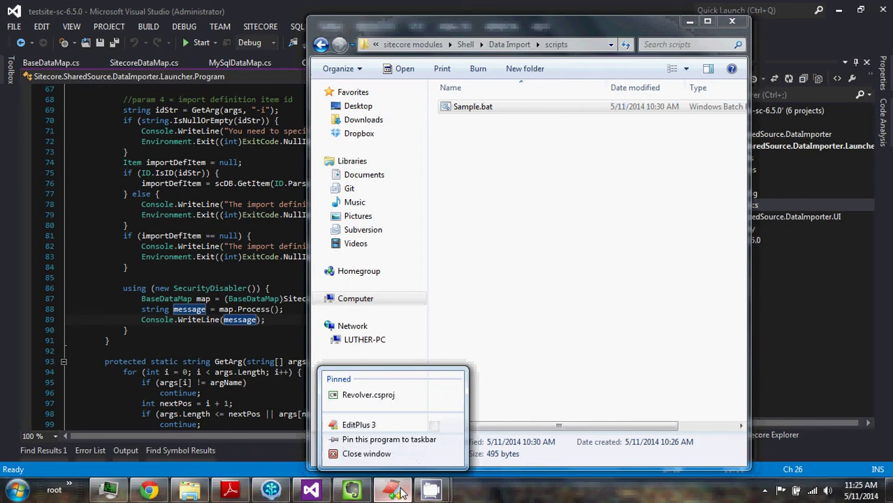
left_click(400, 491)
left_click(400, 491)
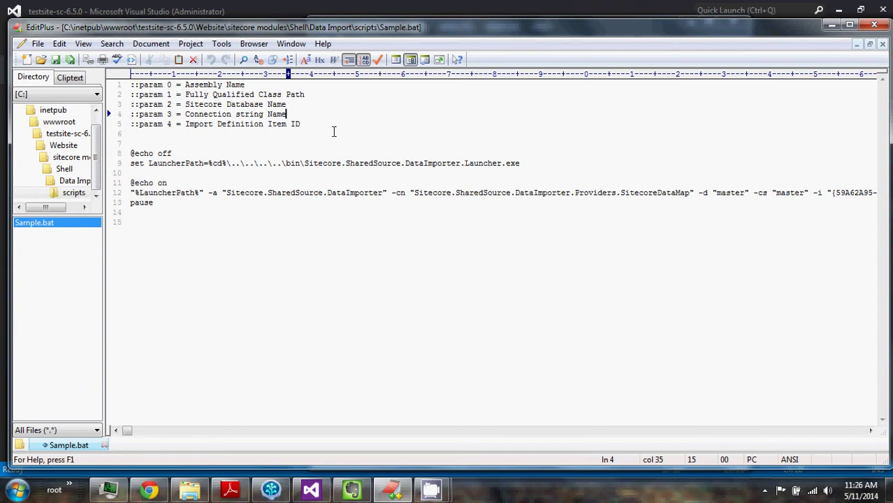
Step: Review Sample.bat's parameter notes, the Launcher.exe LauncherPath line and the assembly argument
left_click_drag(333, 133, 196, 86)
left_click(168, 91)
left_click_drag(162, 163, 502, 168)
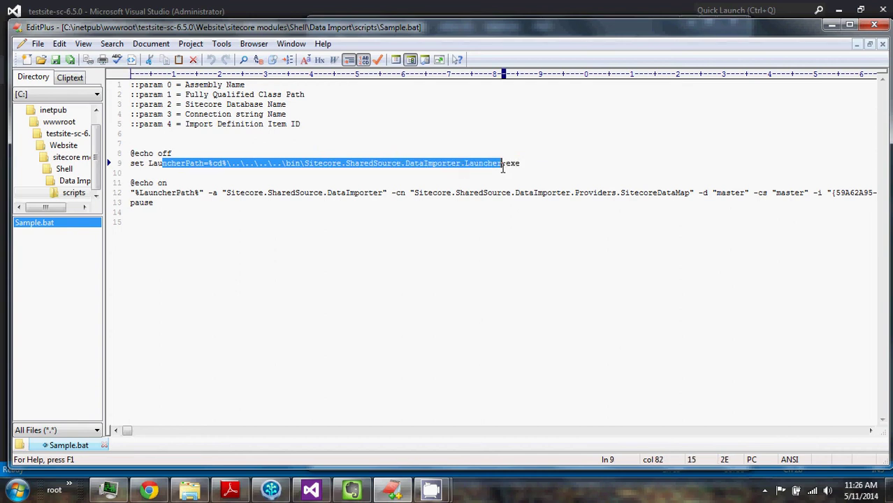
left_click(174, 185)
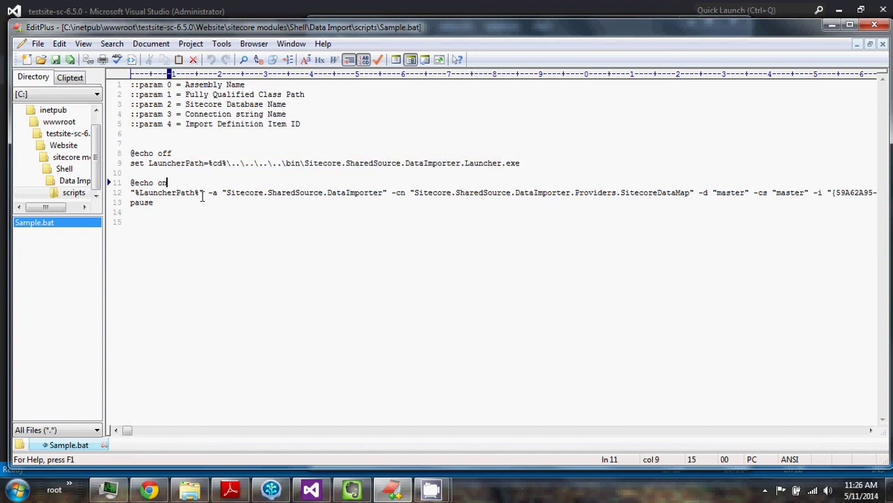
left_click(214, 194)
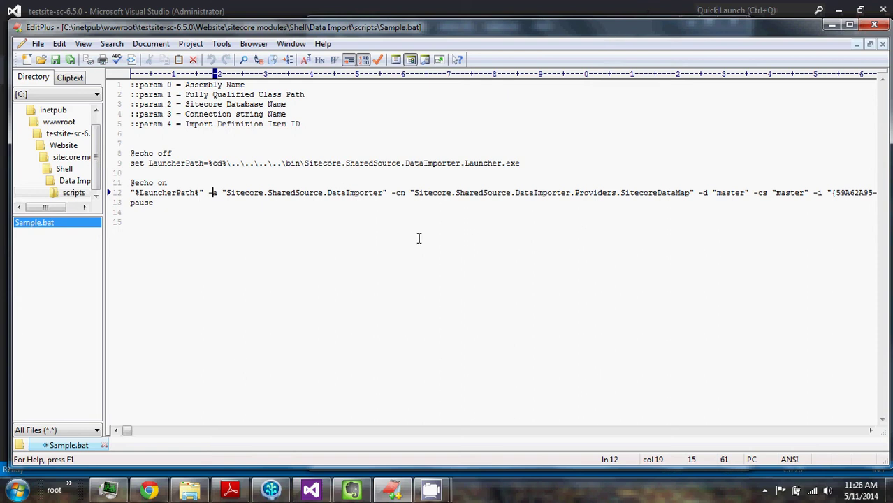
left_click(149, 491)
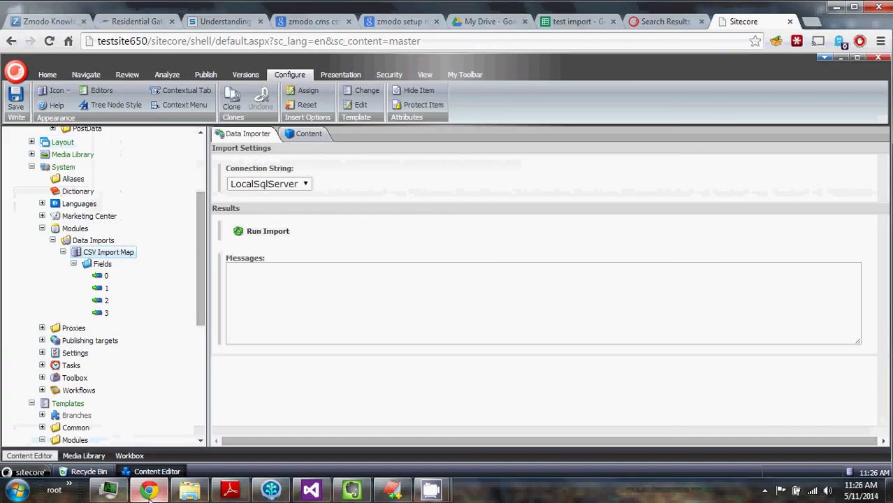